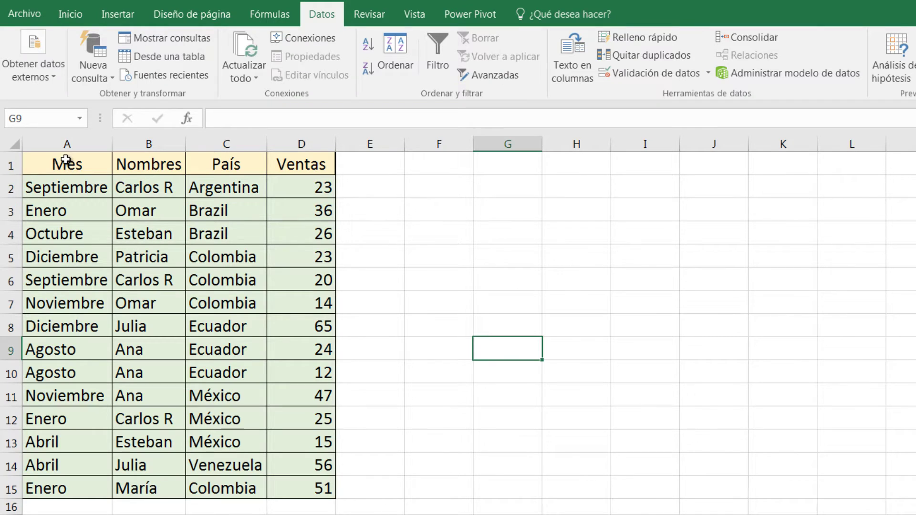
Select the Mes header cell and add filter dropdowns to the Mes, Nombres, País and Ventas headers
left_click(72, 148)
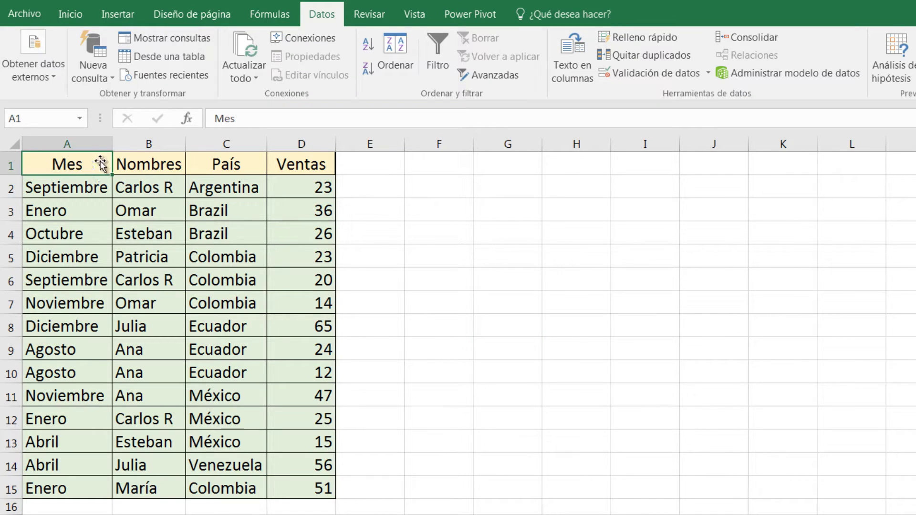
left_click(134, 164)
left_click(223, 164)
left_click(311, 168)
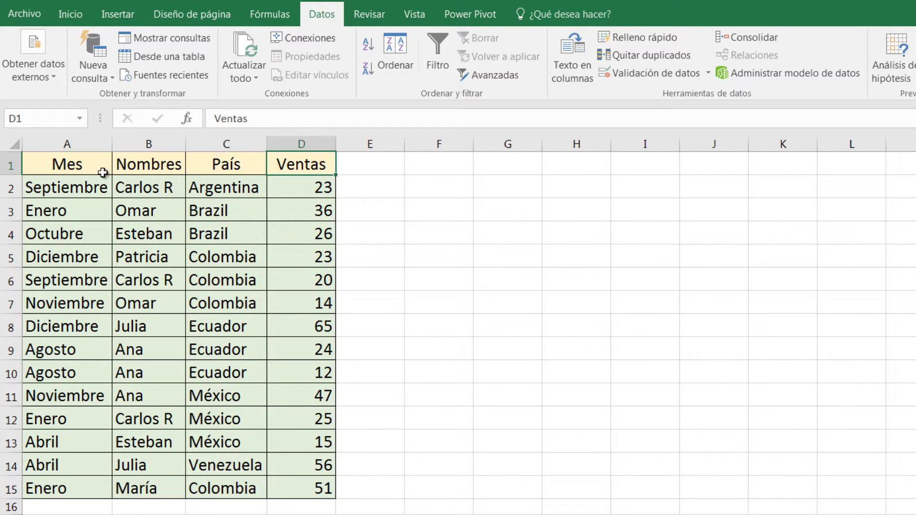
left_click(72, 163)
key("ctrl+Right")
key("Left")
key("Left")
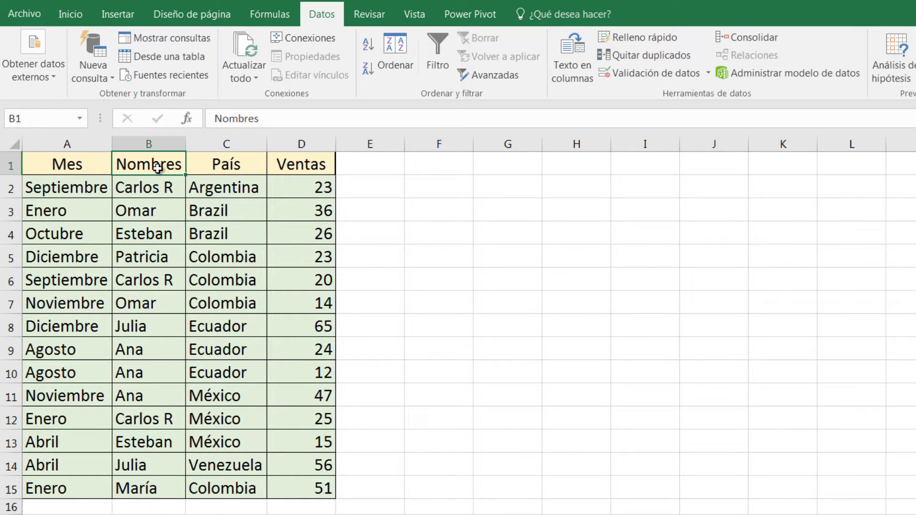
left_click(84, 165)
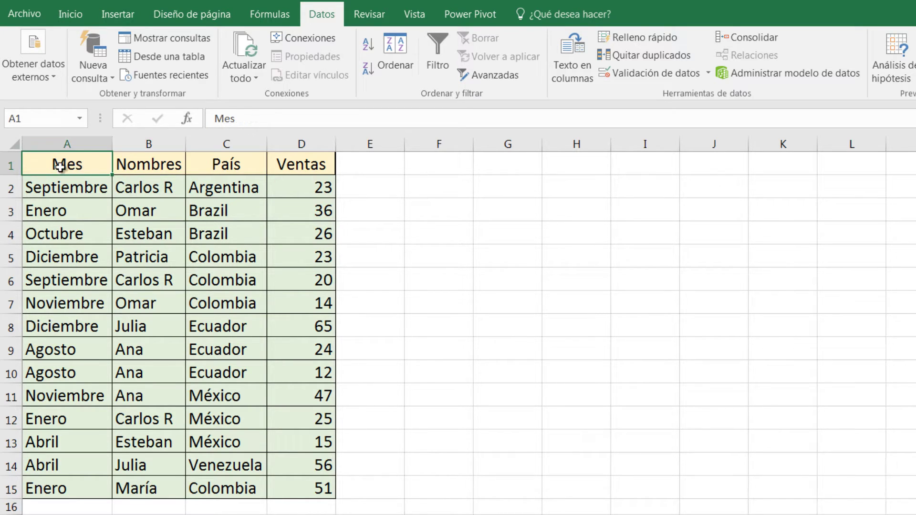
left_click(439, 41)
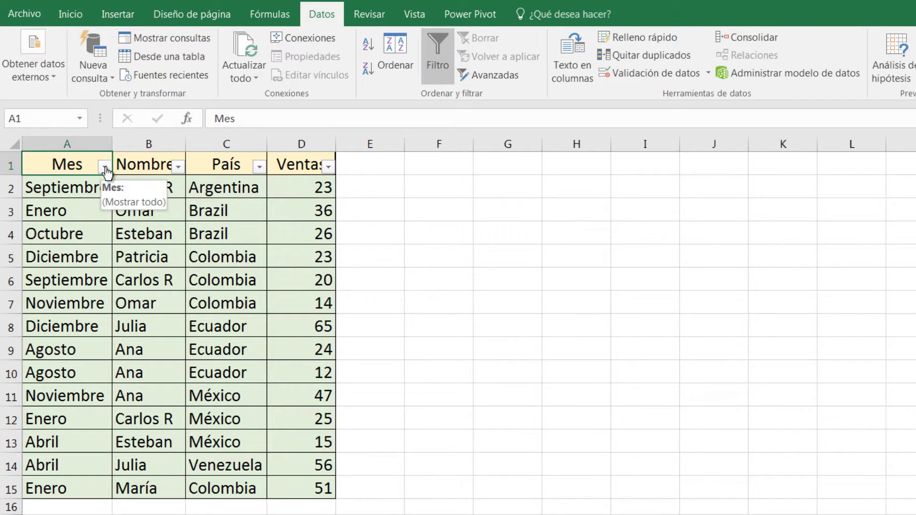
Filter the Mes column to show only the Diciembre rows
left_click(105, 167)
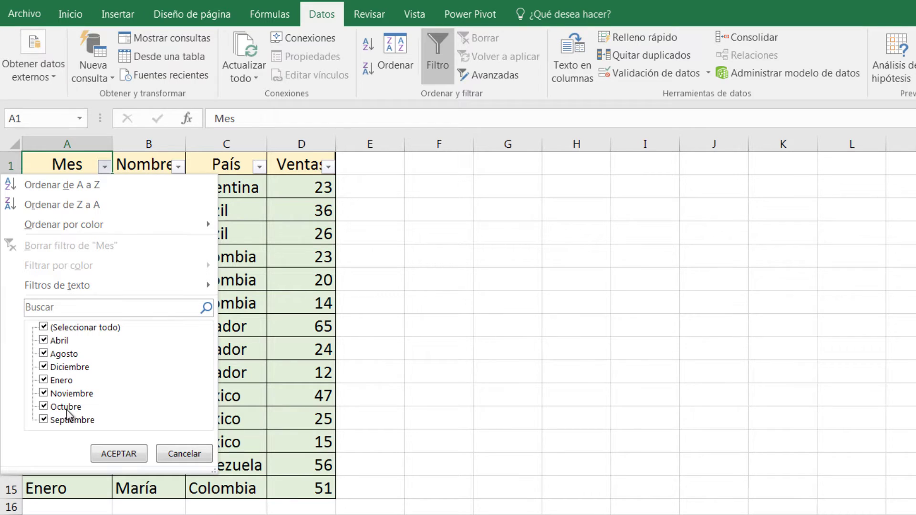
left_click(44, 328)
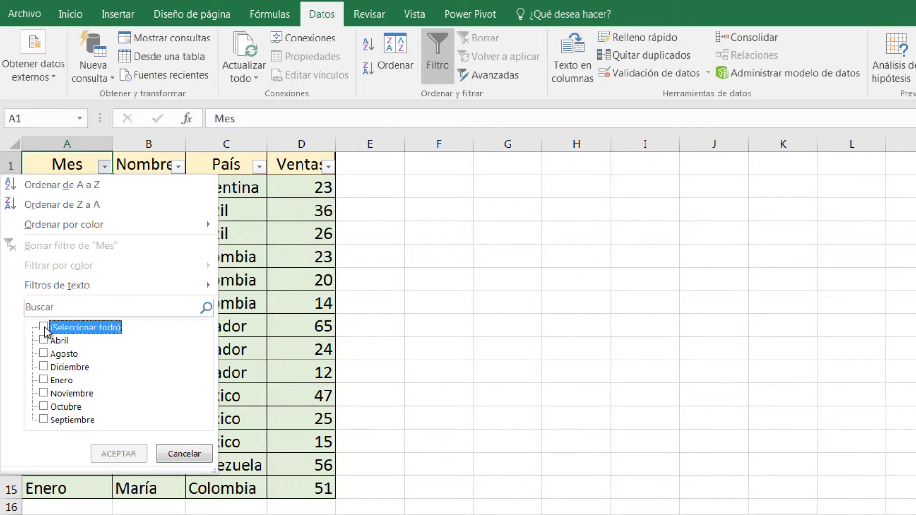
left_click(44, 368)
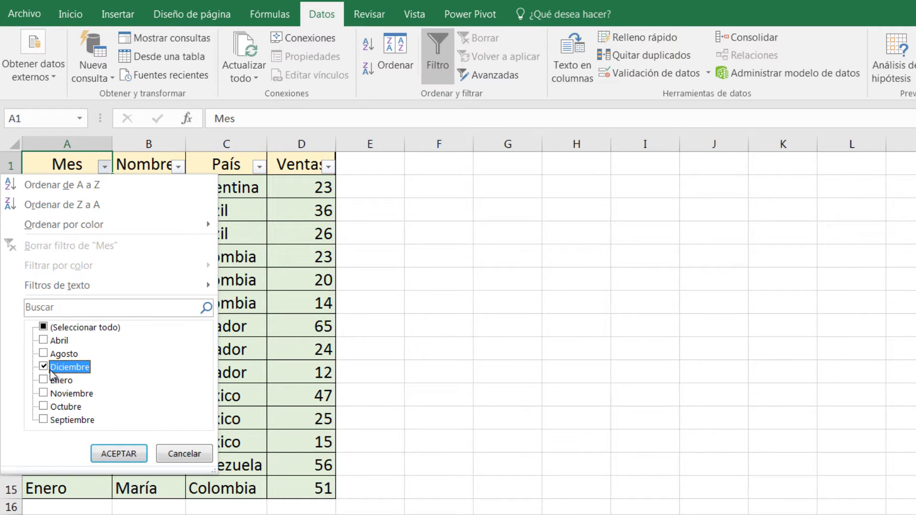
left_click(124, 454)
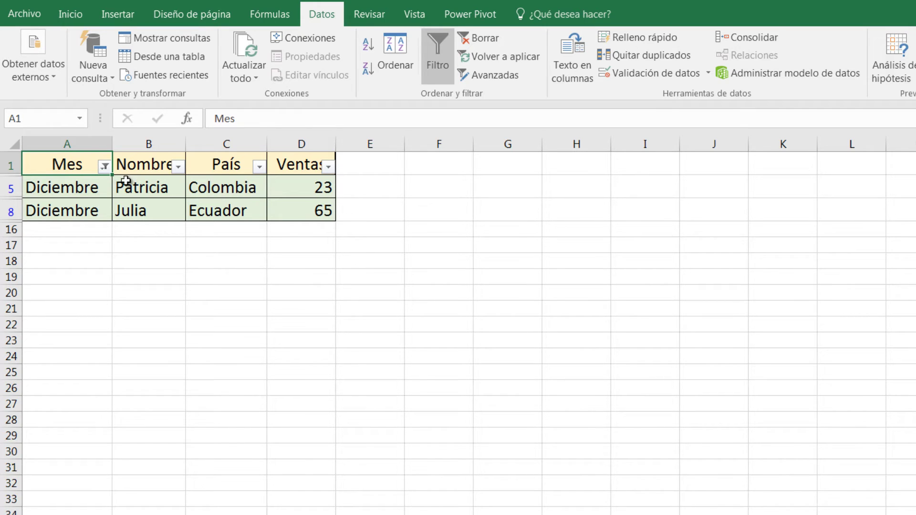
Clear the Diciembre month filter so all 14 rows show again
left_click(105, 167)
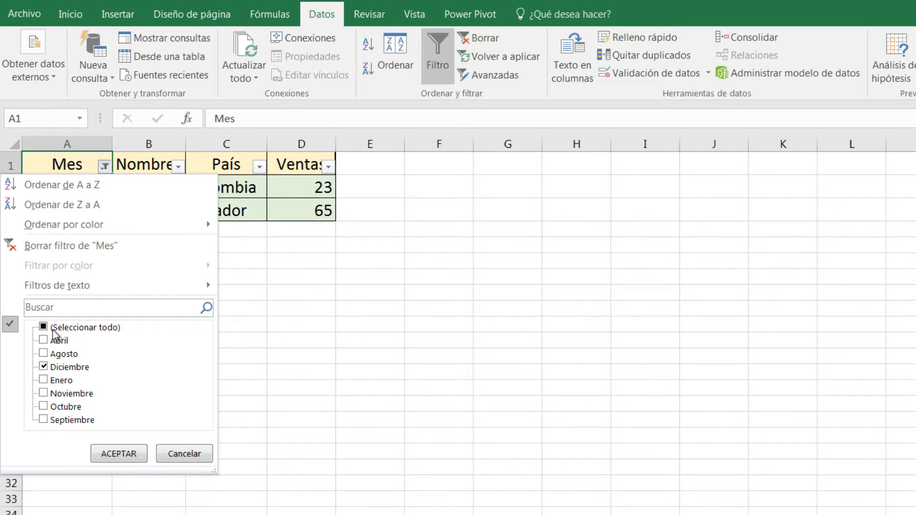
left_click(208, 454)
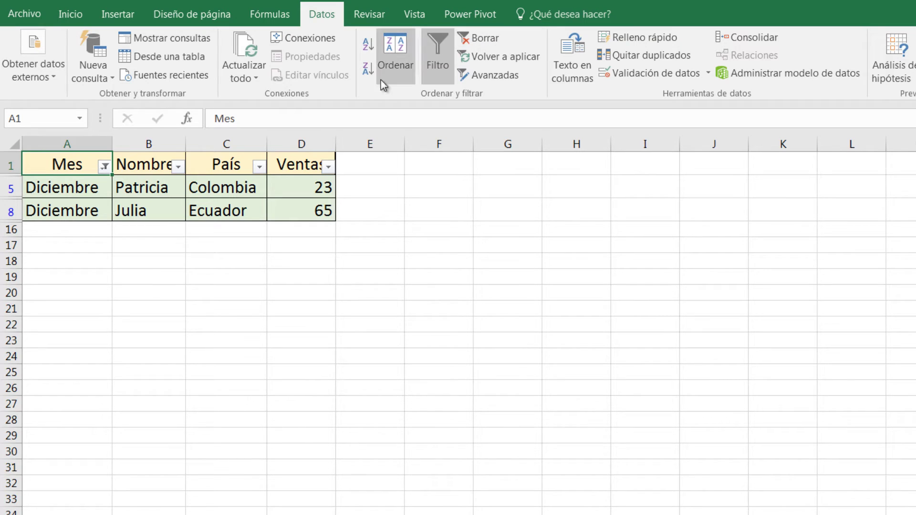
left_click(486, 41)
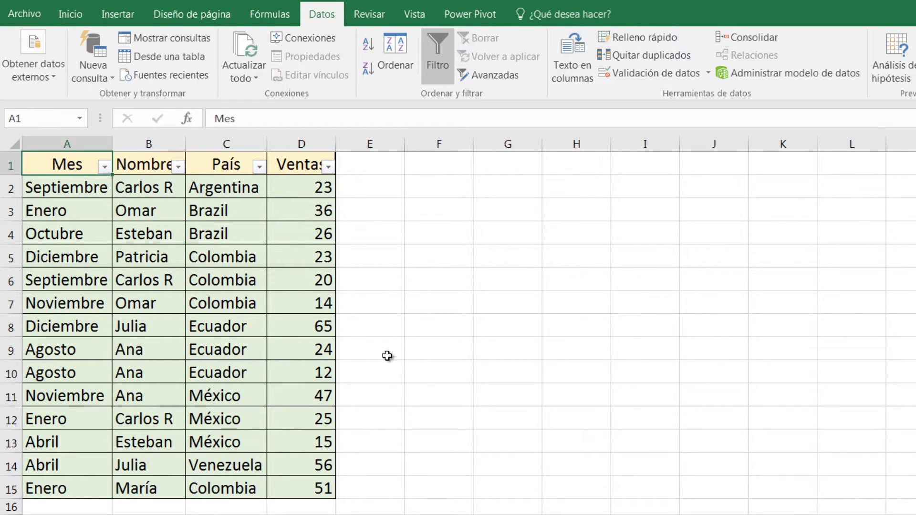
left_click(428, 238)
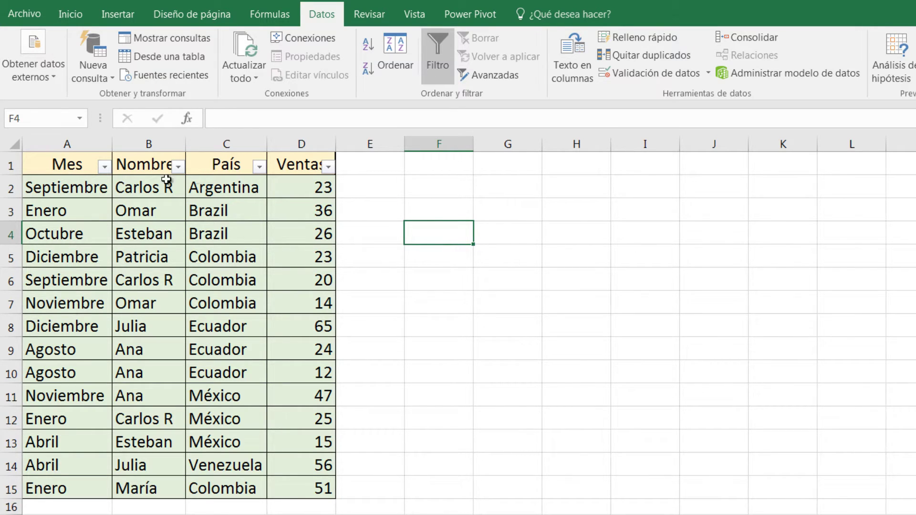
left_click(439, 42)
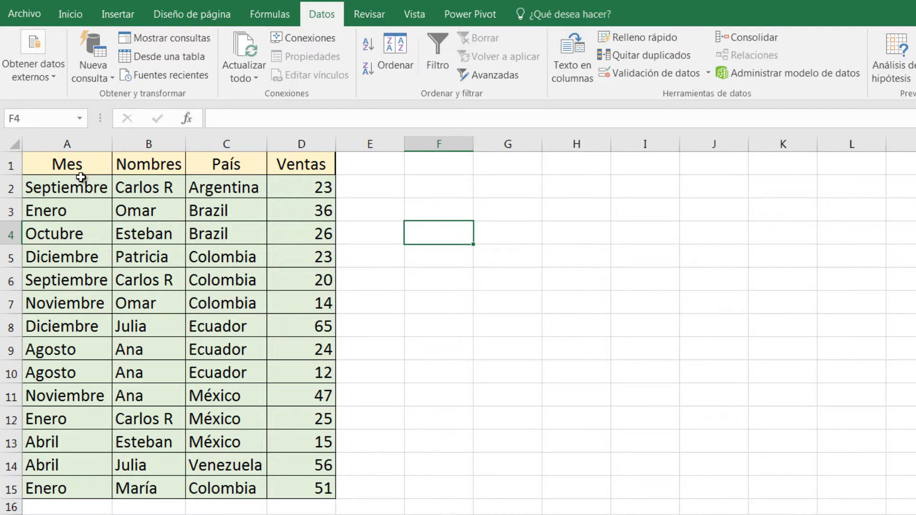
left_click(445, 281)
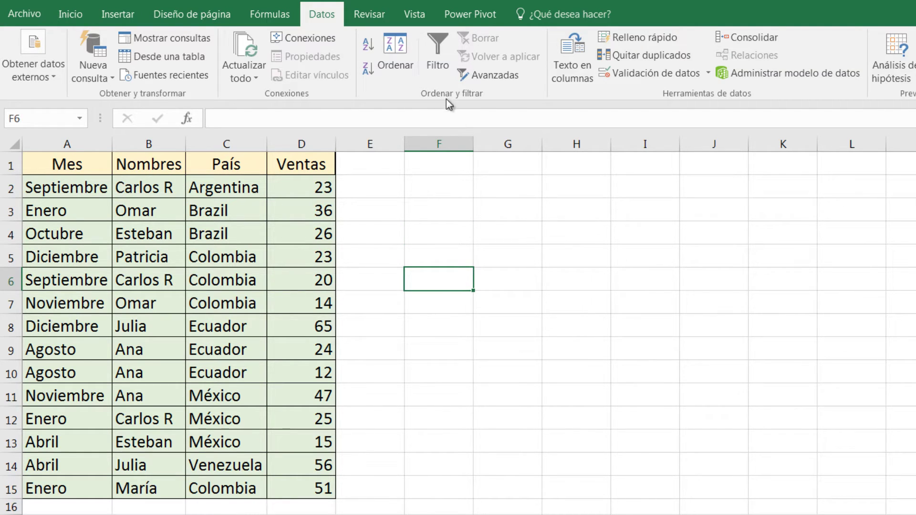
left_click(441, 43)
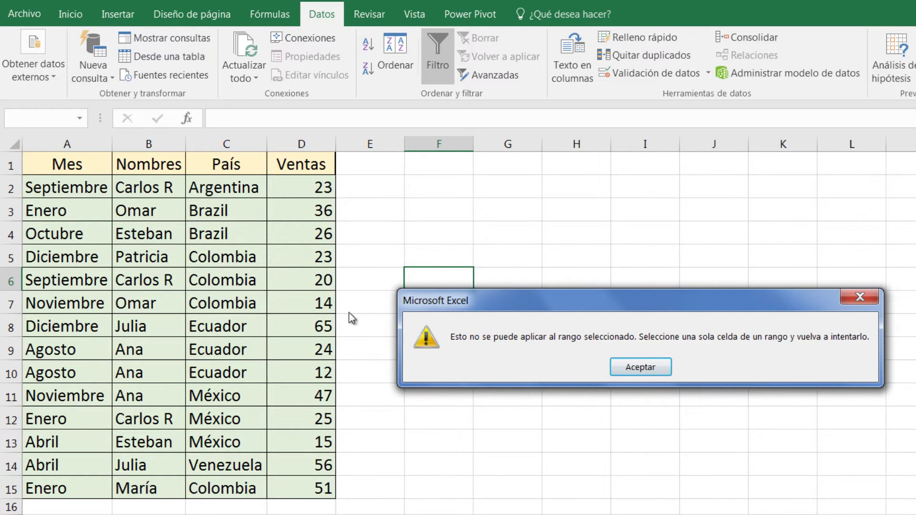
left_click(866, 298)
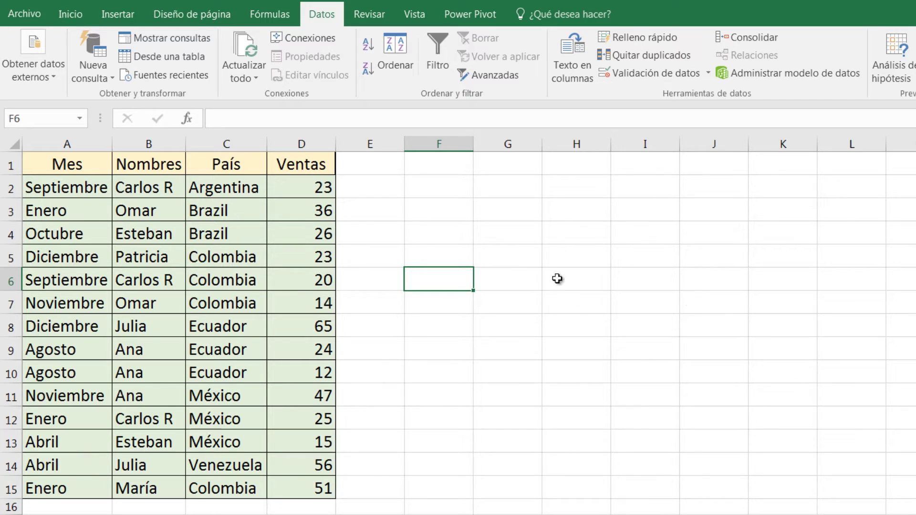
left_click(523, 262)
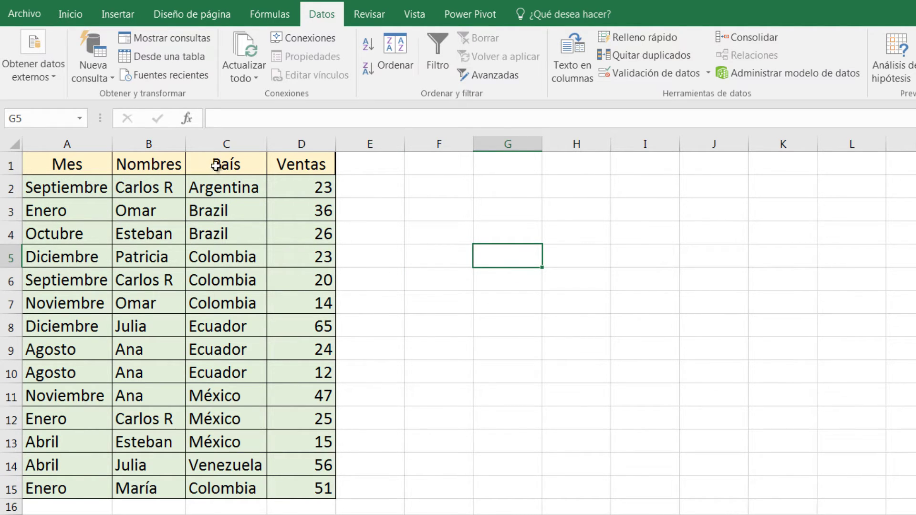
left_click(300, 165)
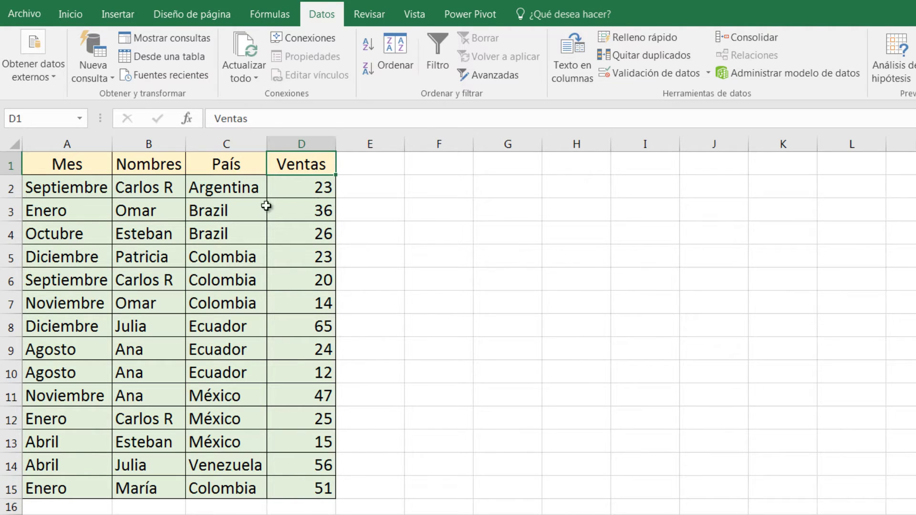
Turn filtering back on and browse the Ventas dropdown's value list and Filtros de número options
left_click(439, 46)
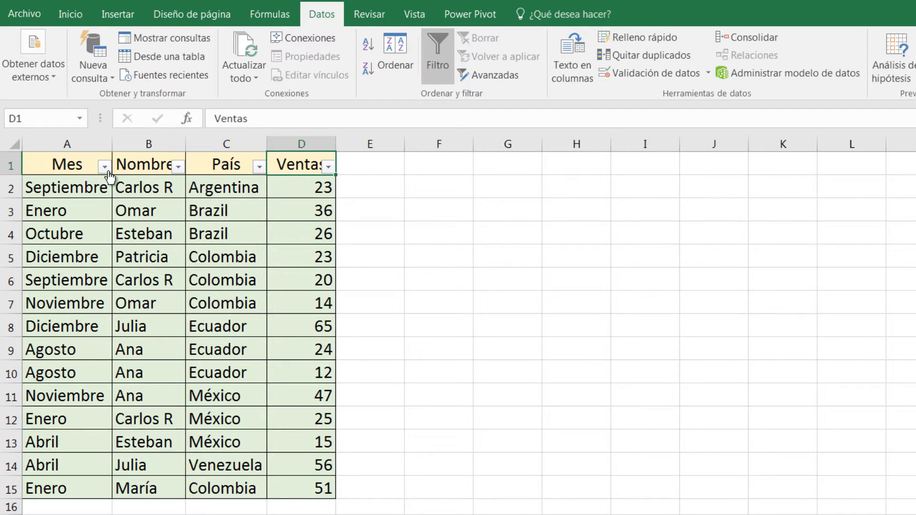
left_click(329, 167)
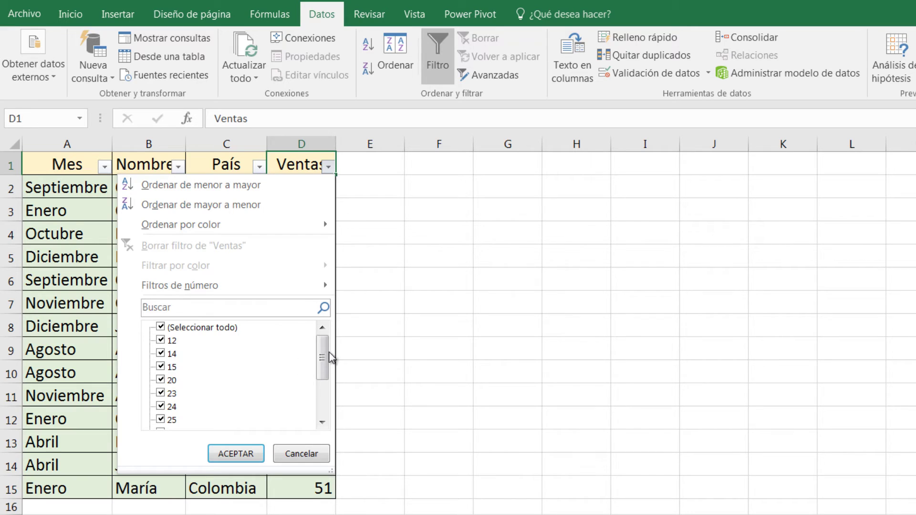
left_click_drag(324, 357, 323, 405)
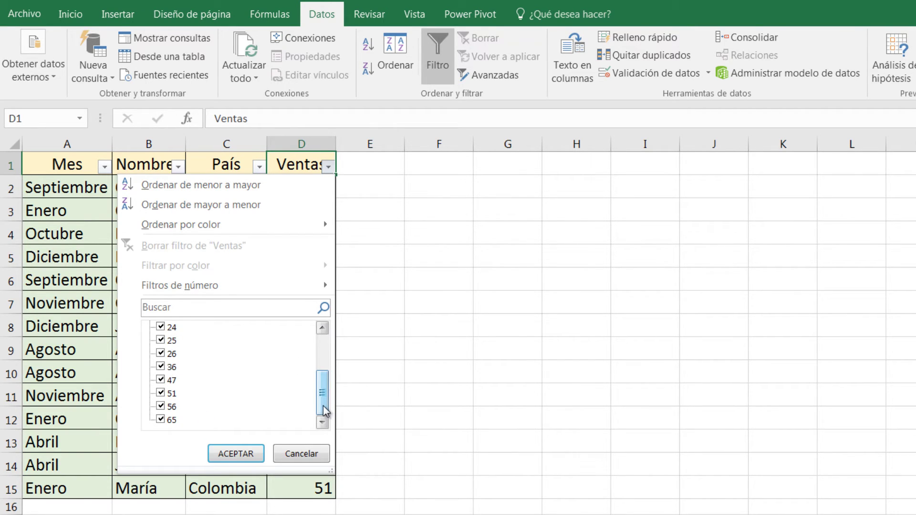
scroll(325, 396, "up", 1)
scroll(300, 374, "up", 1)
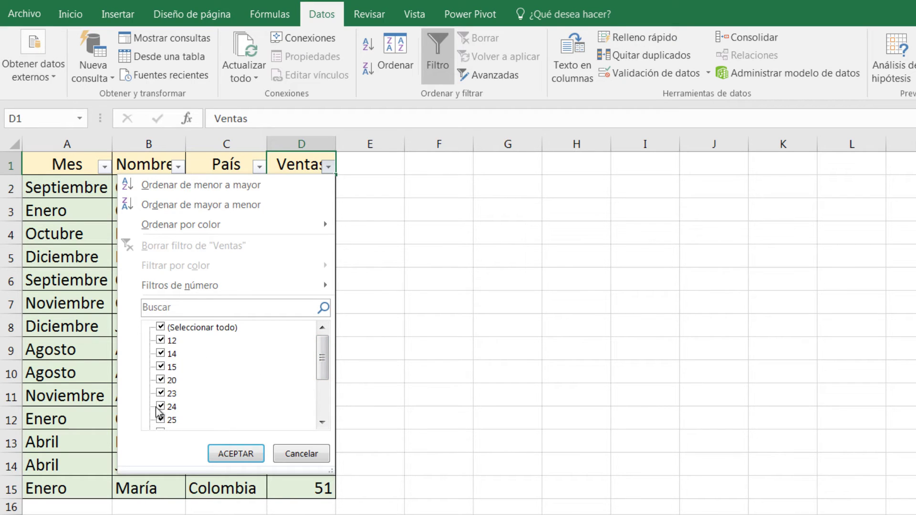
left_click_drag(322, 358, 322, 406)
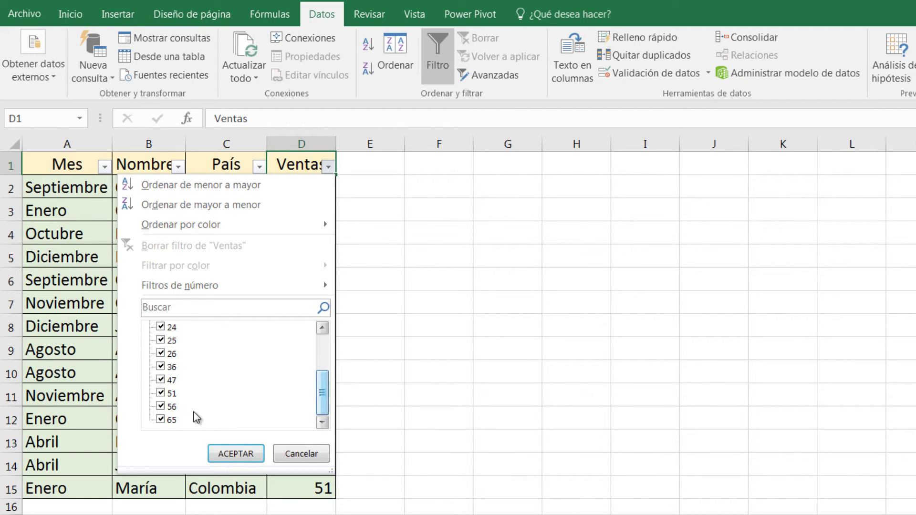
left_click_drag(321, 388, 325, 347)
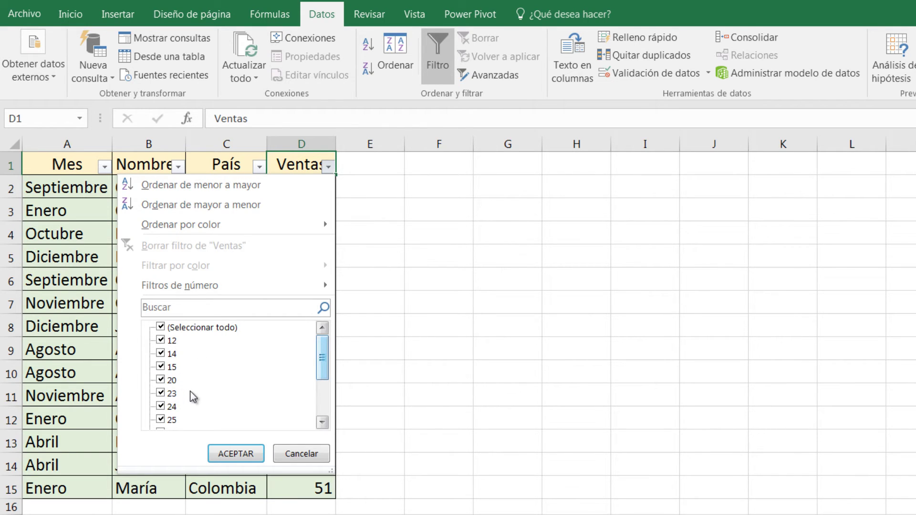
mouse_move(180, 284)
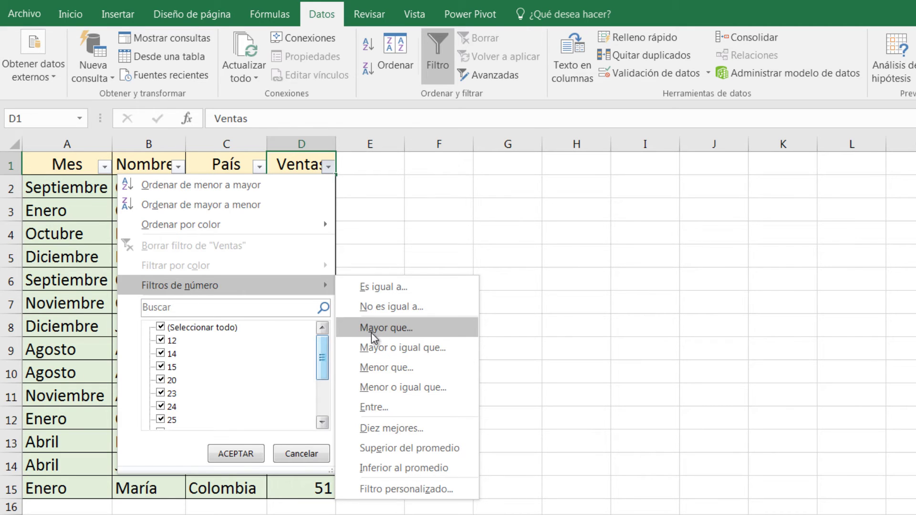
Apply a Ventas 'Mayor que' 50 filter, leaving the 65, 56 and 51 rows, then reopen Ventas options
left_click(390, 329)
type("50")
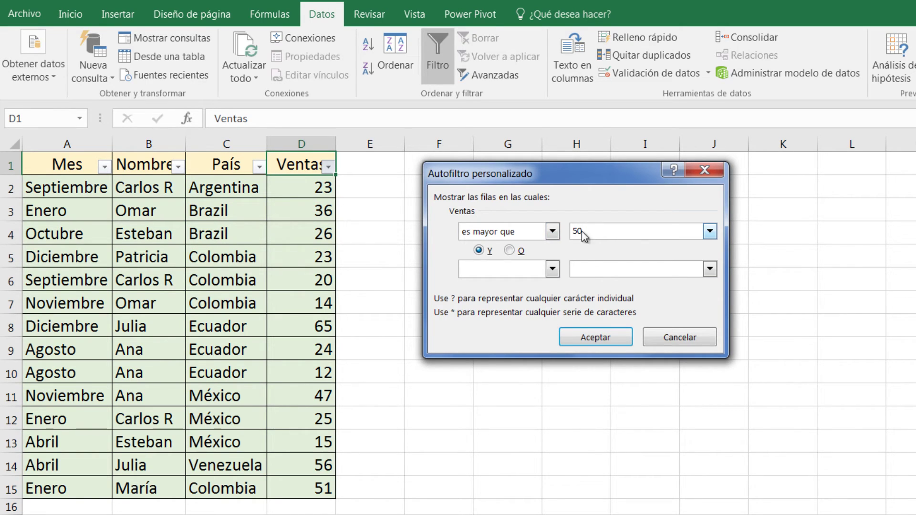
left_click(602, 339)
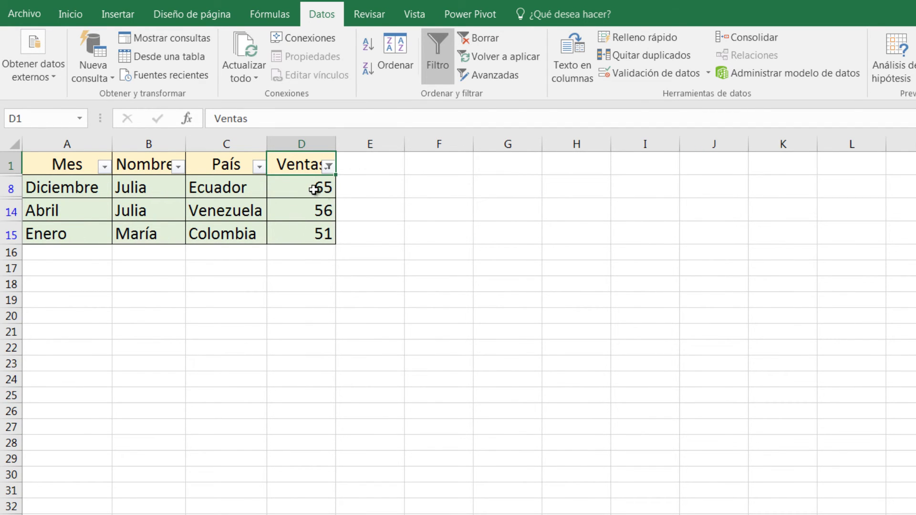
left_click(328, 166)
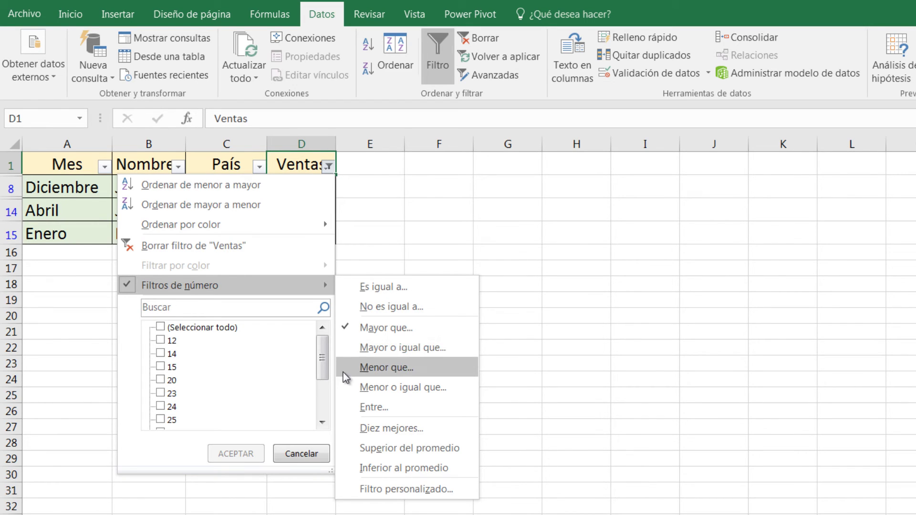
Change the Ventas filter to 'Mayor o igual que', showing sales of 65, 47, 56 and 51
left_click_drag(321, 359, 319, 410)
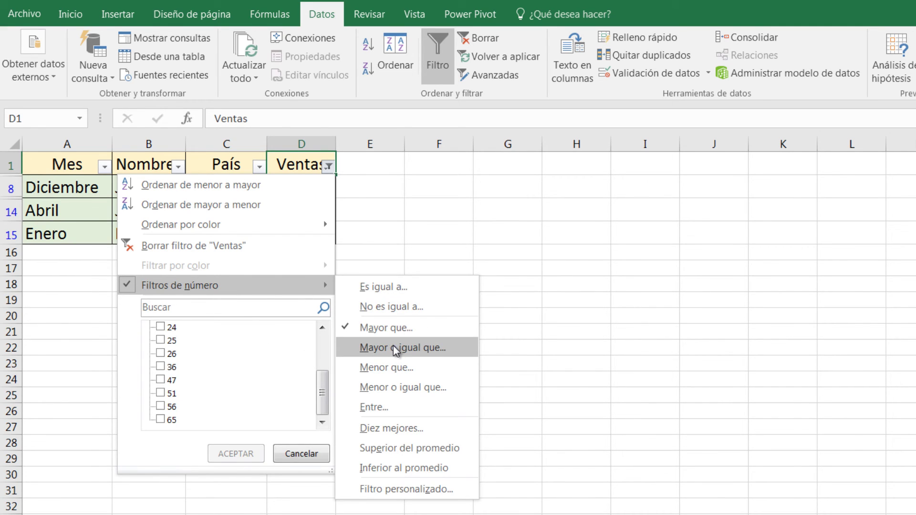
left_click(398, 349)
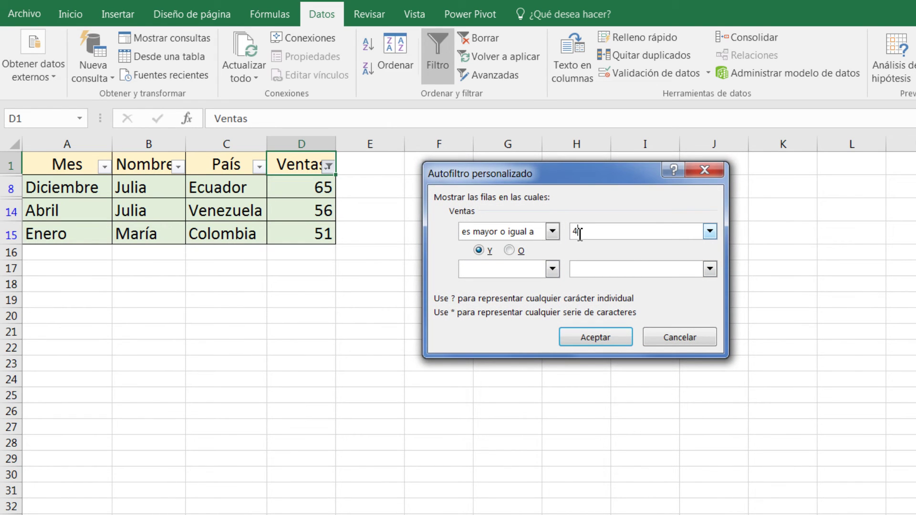
left_click(613, 336)
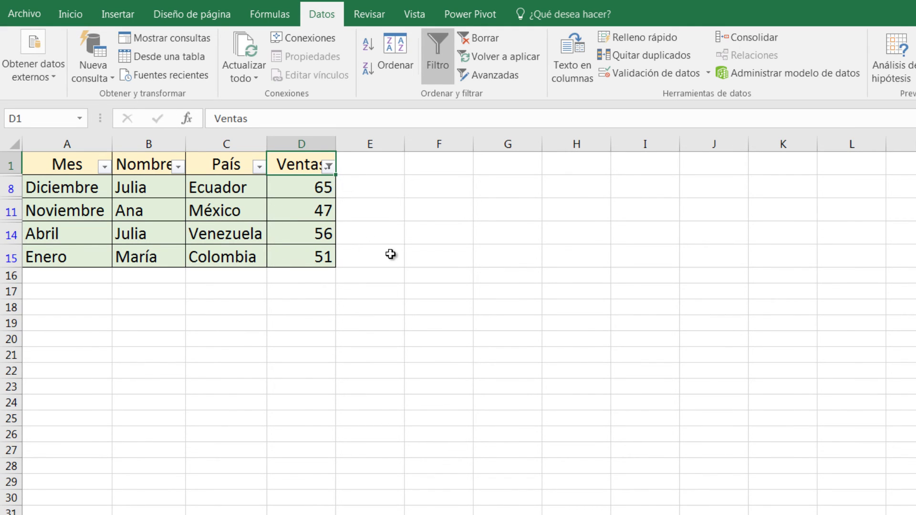
left_click(328, 166)
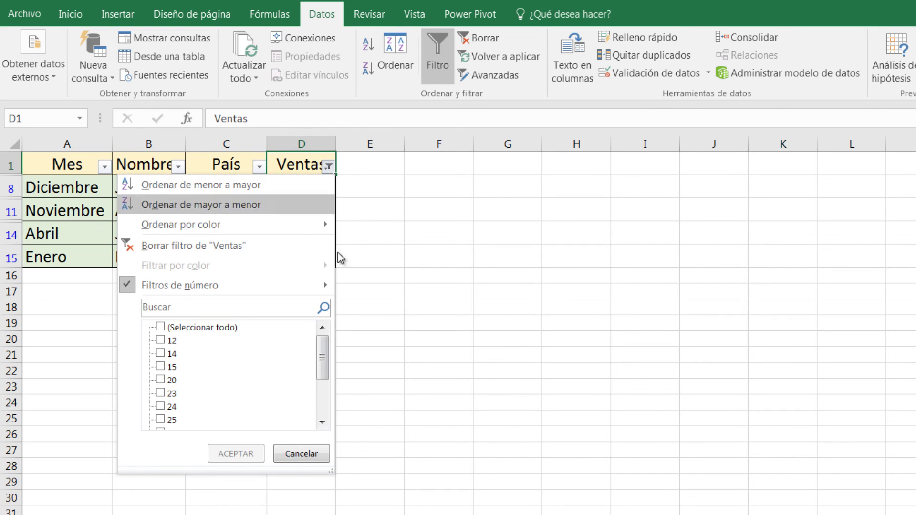
Clear the Ventas filter, switch AutoFilter off, and return to cell A1
left_click(437, 270)
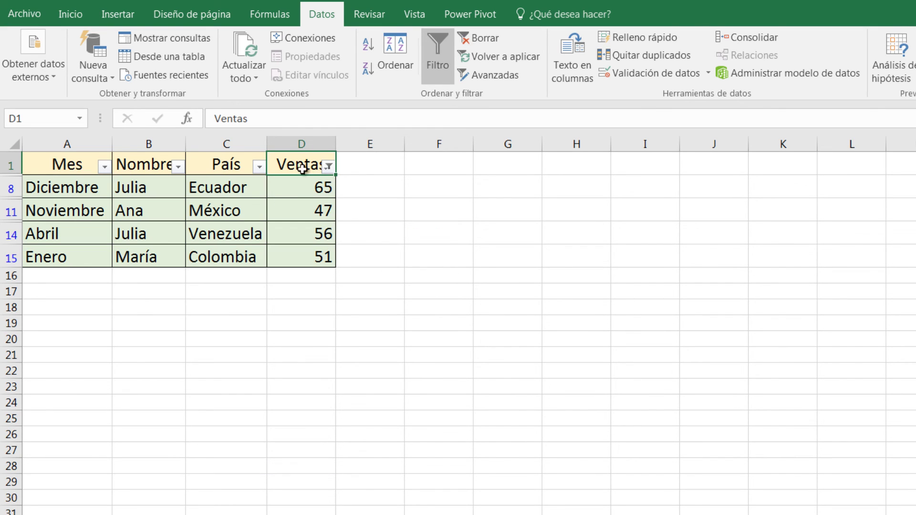
left_click(484, 38)
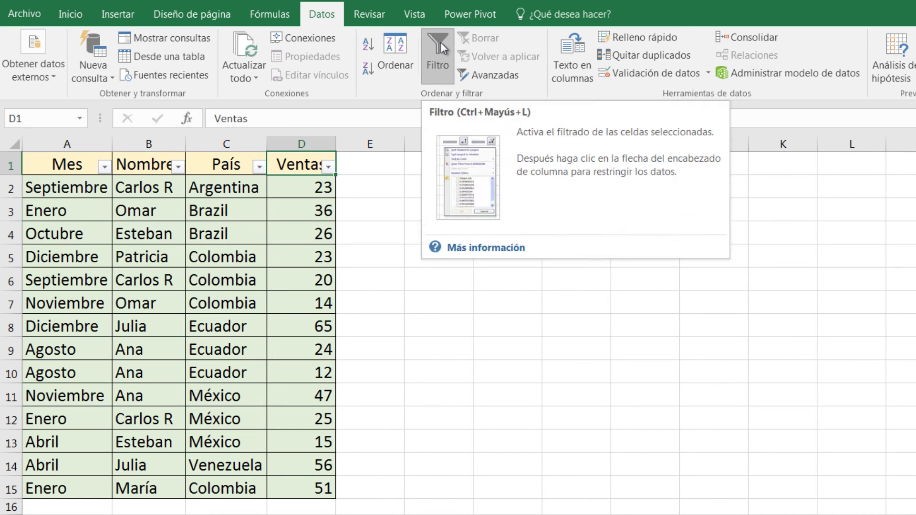
left_click(439, 62)
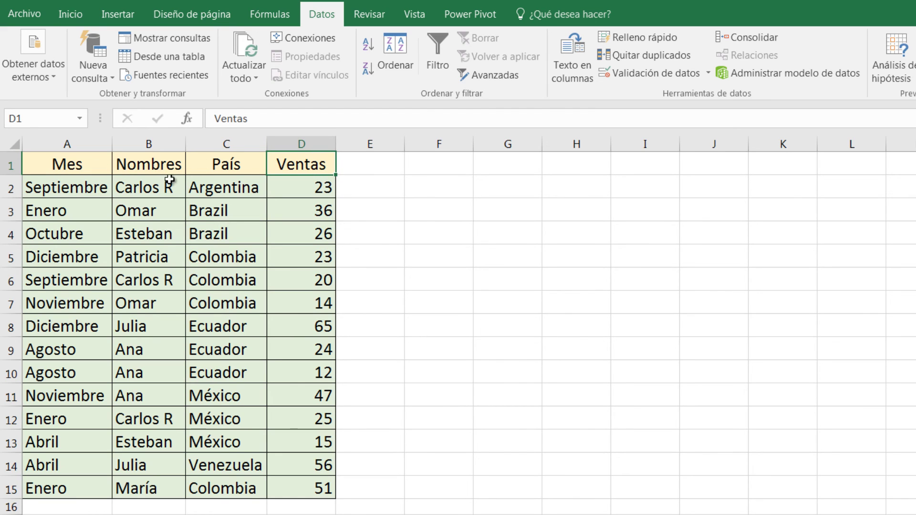
key("ctrl+Home")
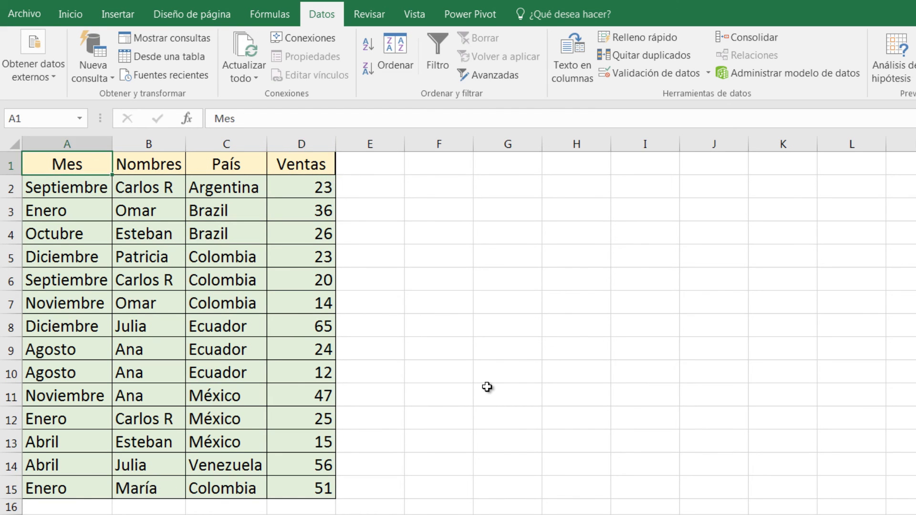